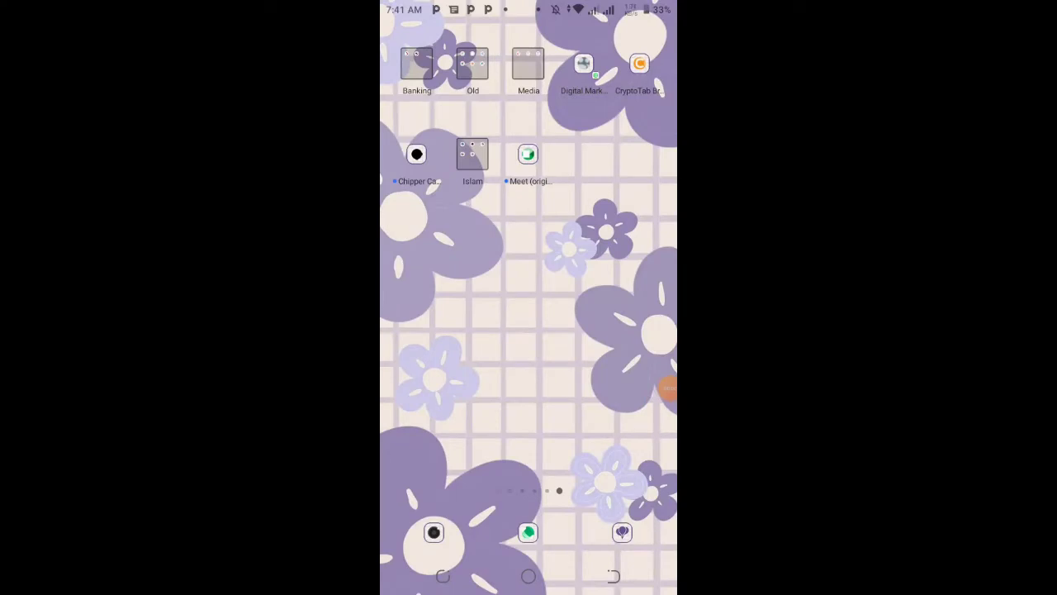
Step: Open the app drawer and scroll down to YouTube, YT Music and YT Studio
drag(528, 454, 529, 207)
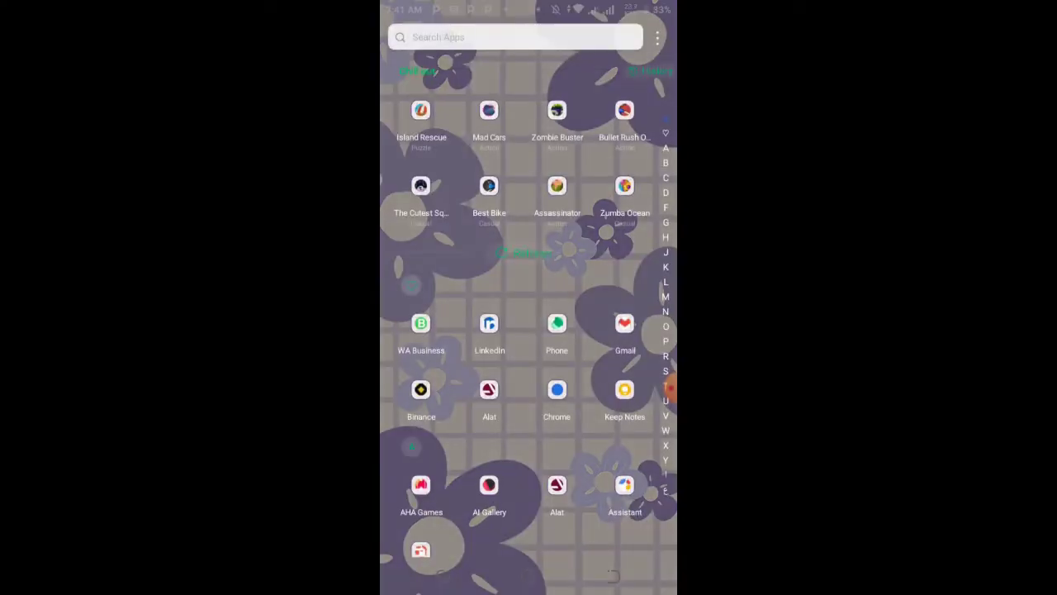
scroll(528, 297, down, 10)
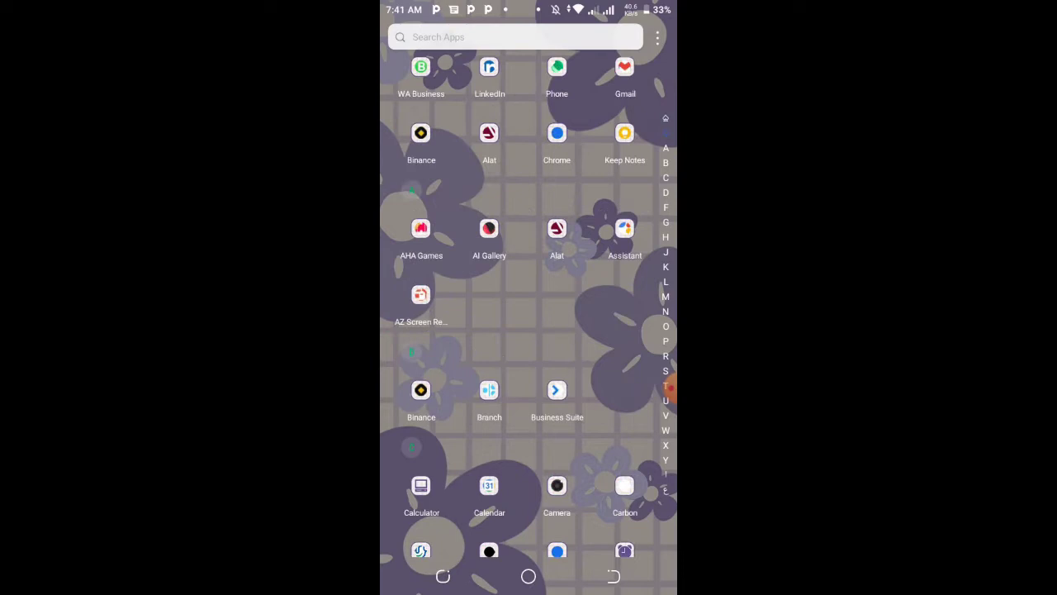
scroll(529, 297, down, 10)
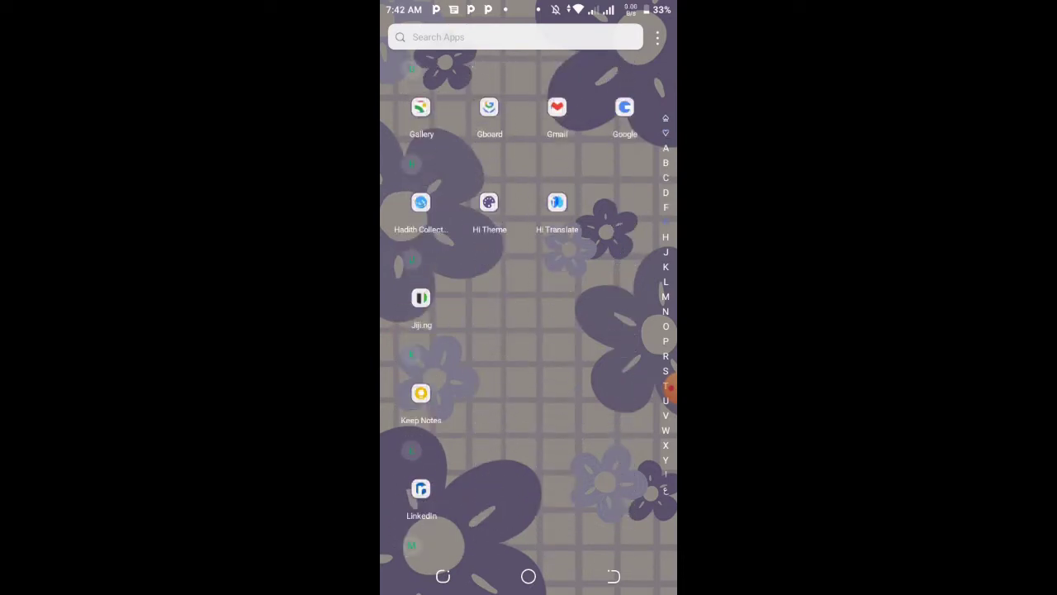
scroll(528, 297, down, 10)
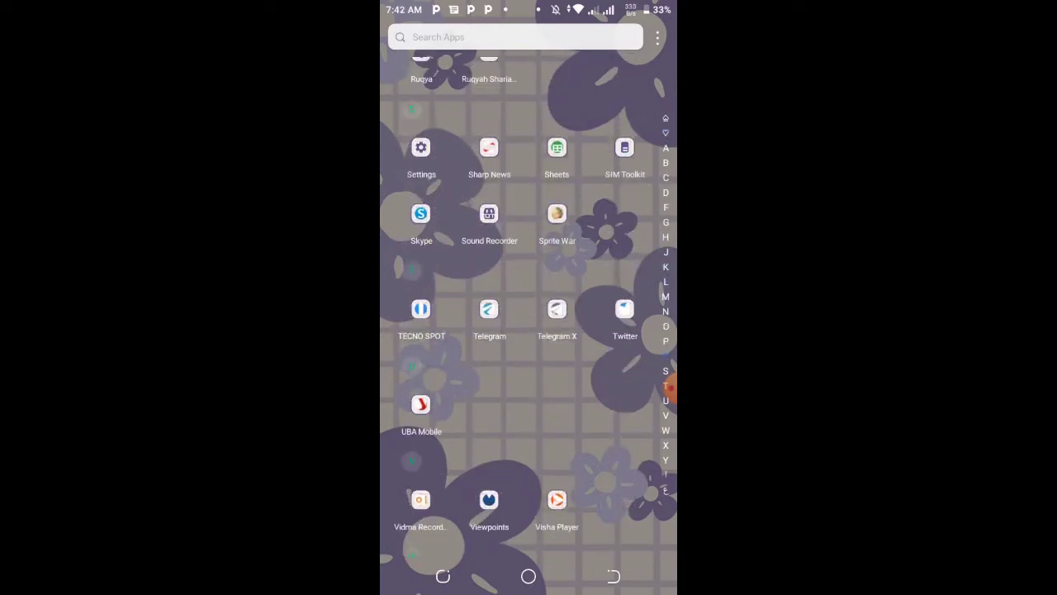
scroll(529, 297, down, 1)
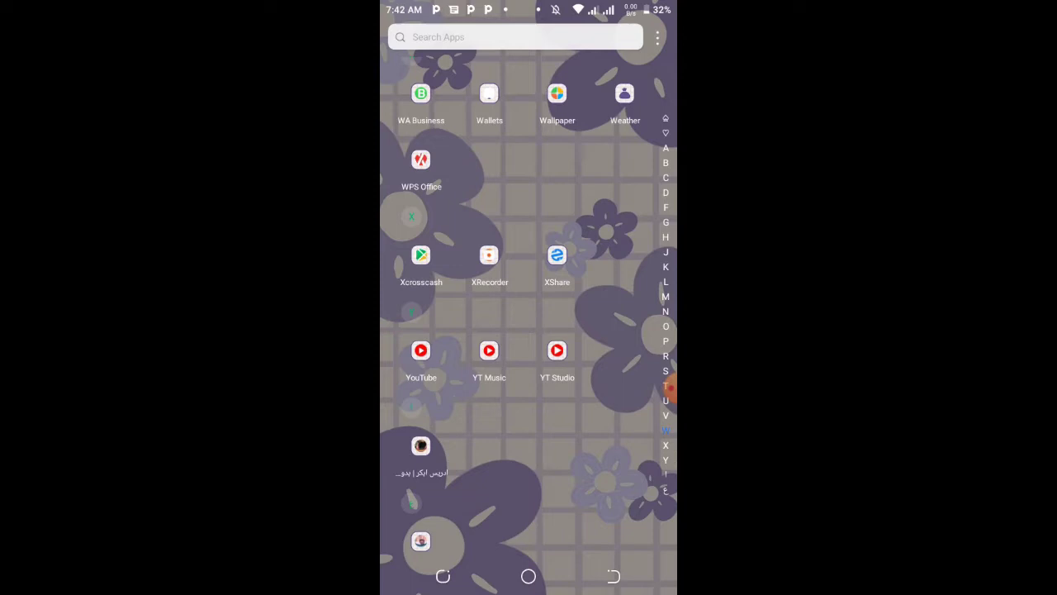
Step: Find Play Store via an app search for 'Play', search 'youtube' to confirm it's installed, then go back
click(437, 36)
text(P)
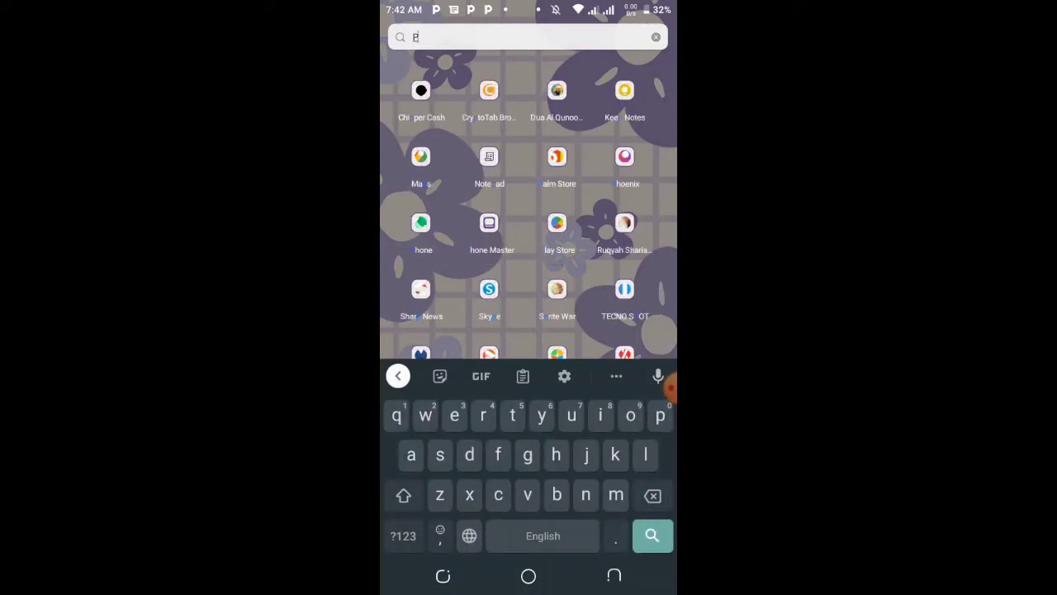
text(lay)
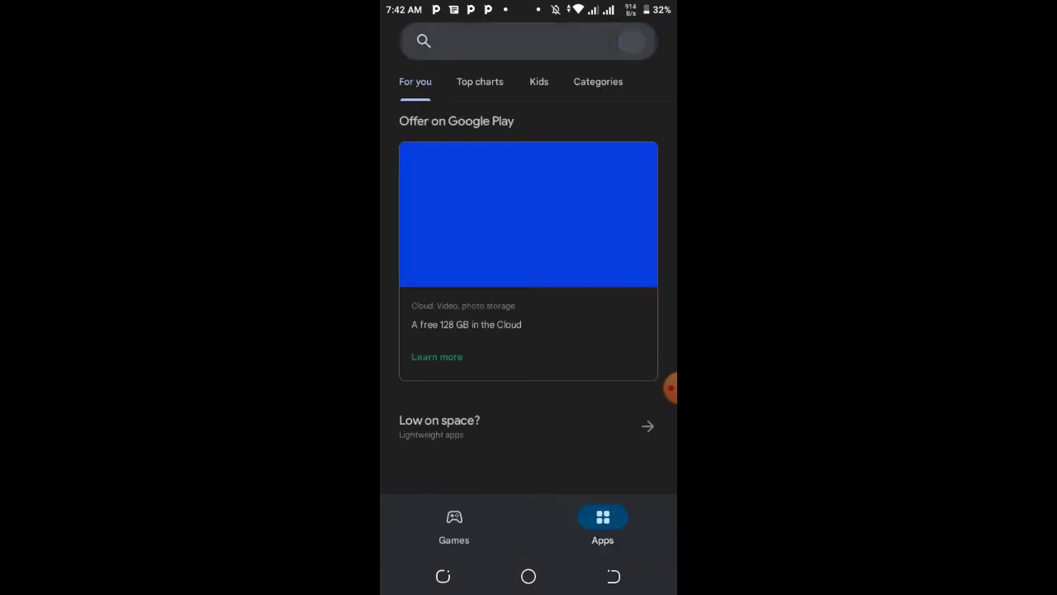
click(520, 41)
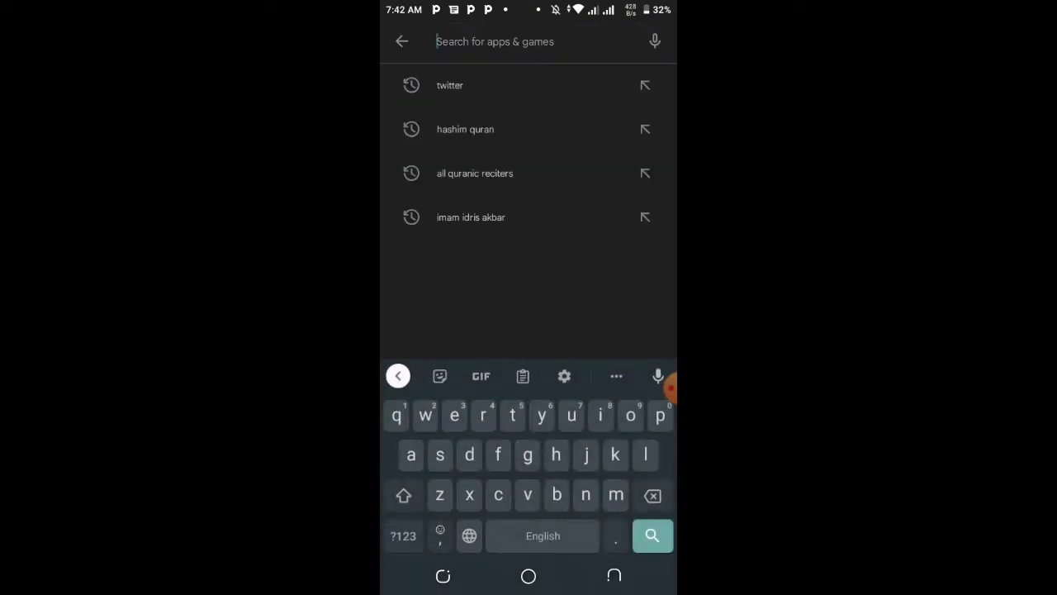
text(youtube)
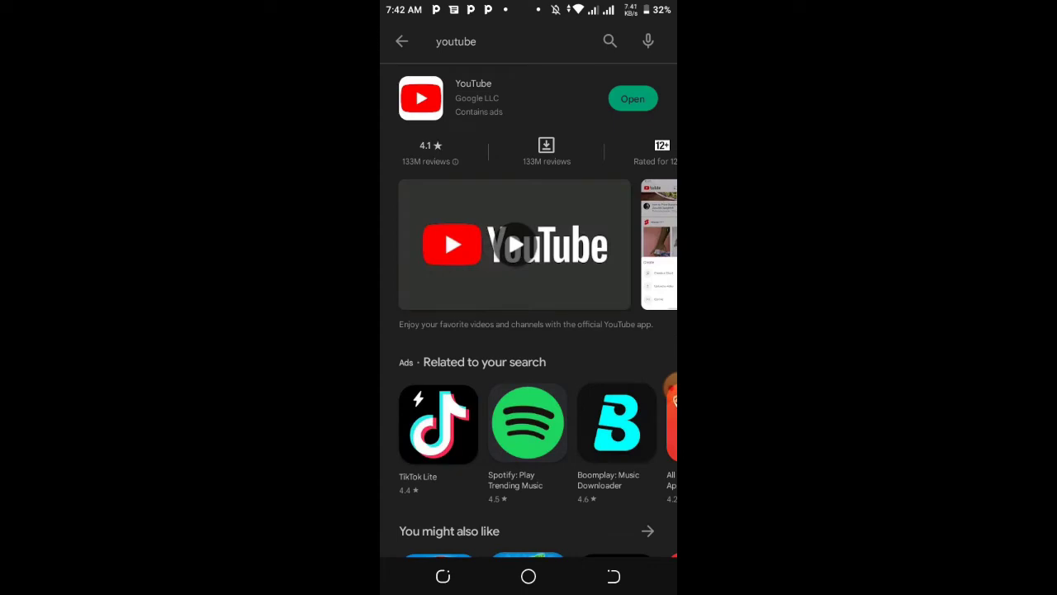
scroll(528, 314, down, 3)
scroll(529, 314, up, 3)
click(402, 42)
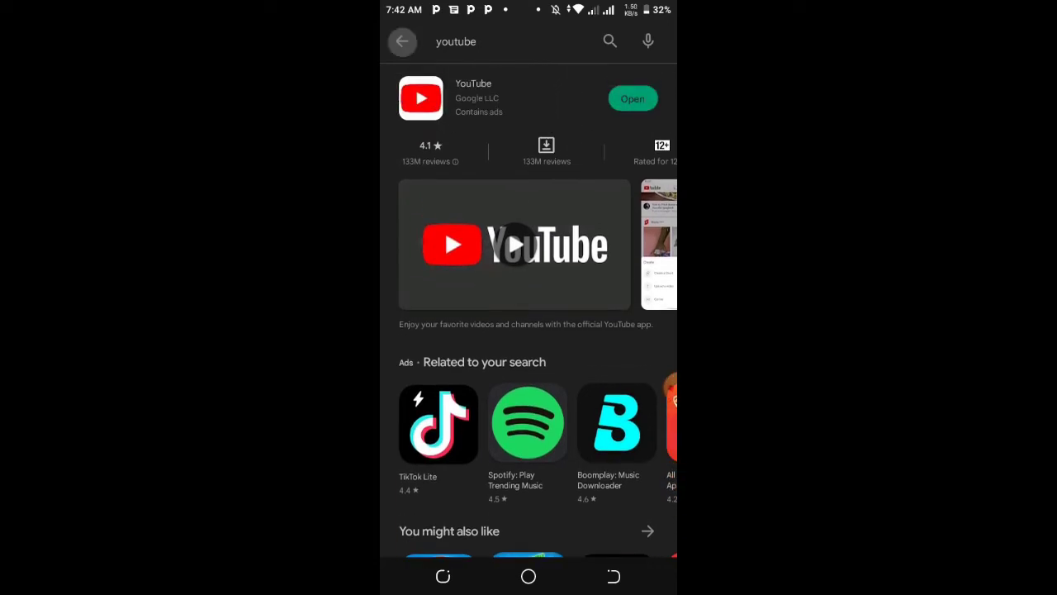
Step: Leave Play Store, search installed apps for 'Y' and launch YouTube
click(613, 576)
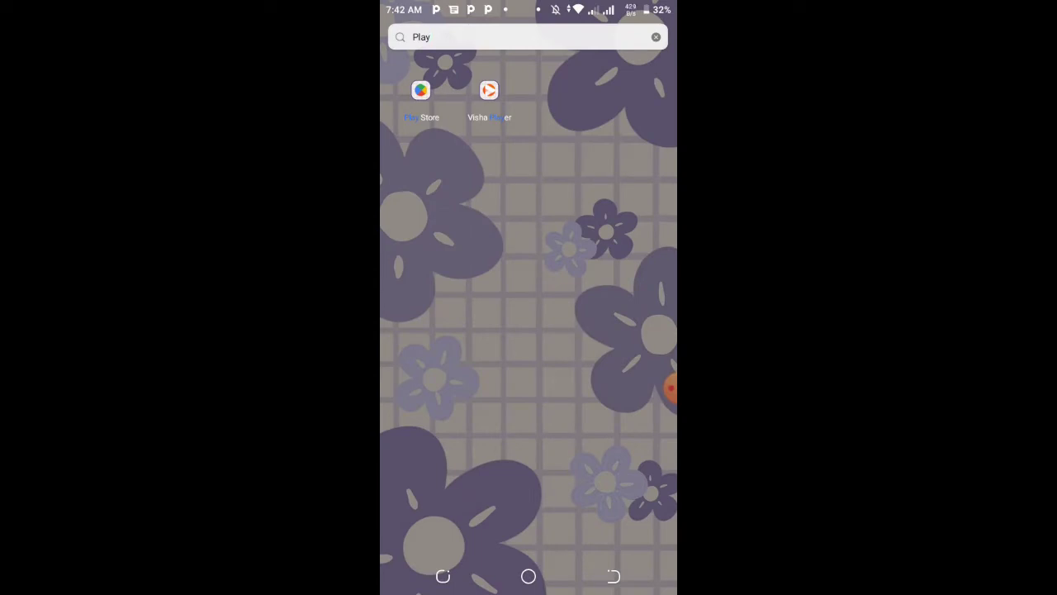
click(655, 36)
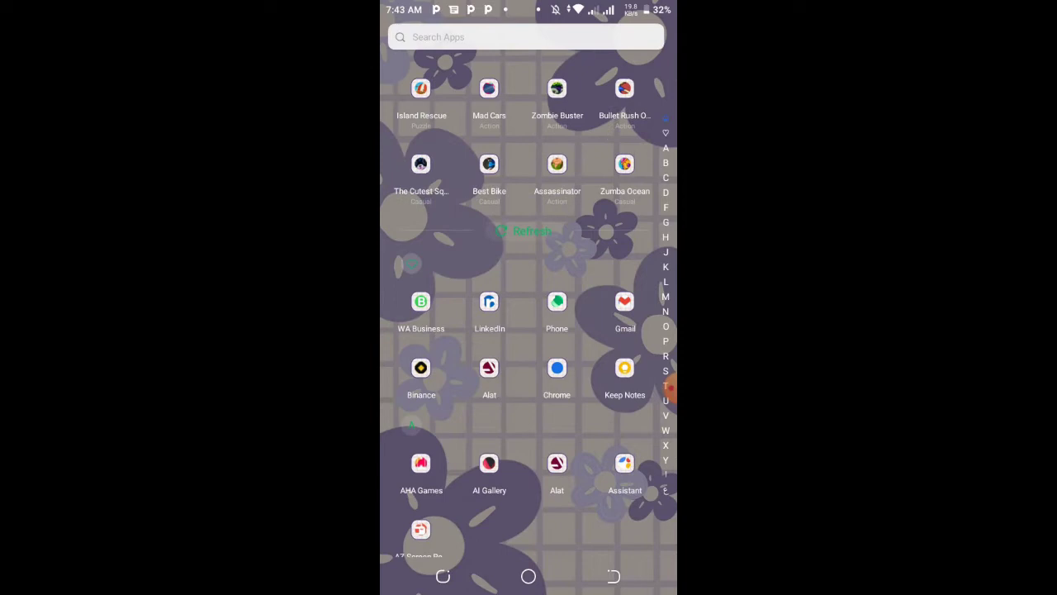
click(462, 36)
text(Yo)
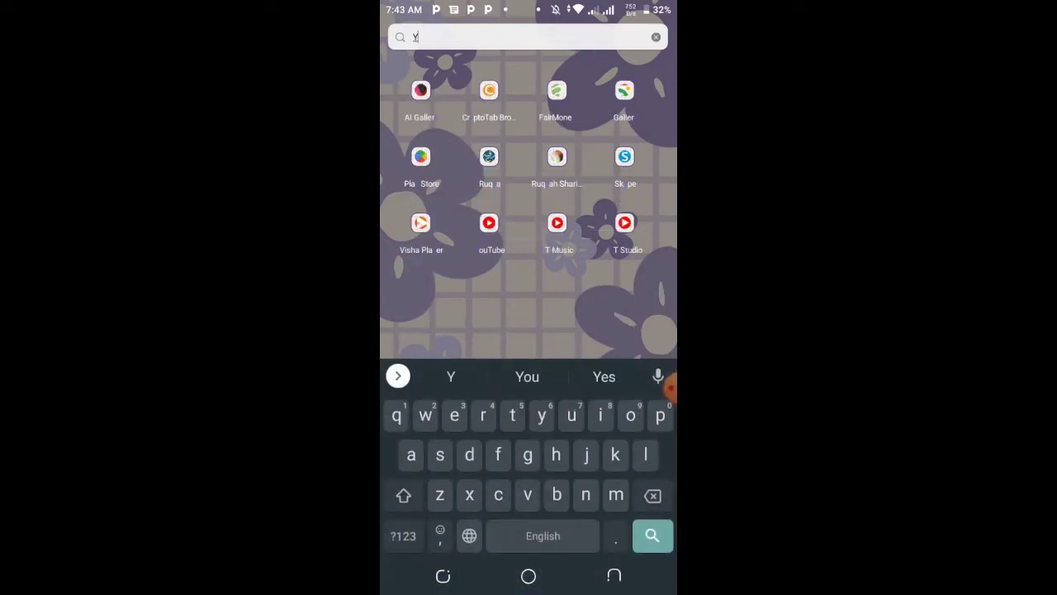
key(BackSpace)
click(489, 223)
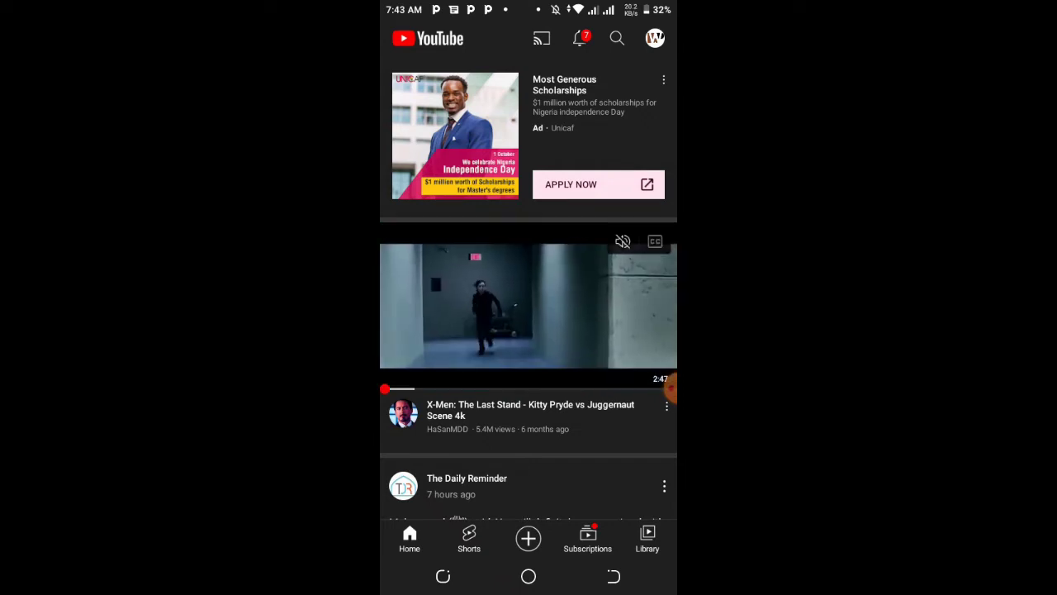
Step: Open the YouTube account menu from the profile avatar, then close it again
click(655, 38)
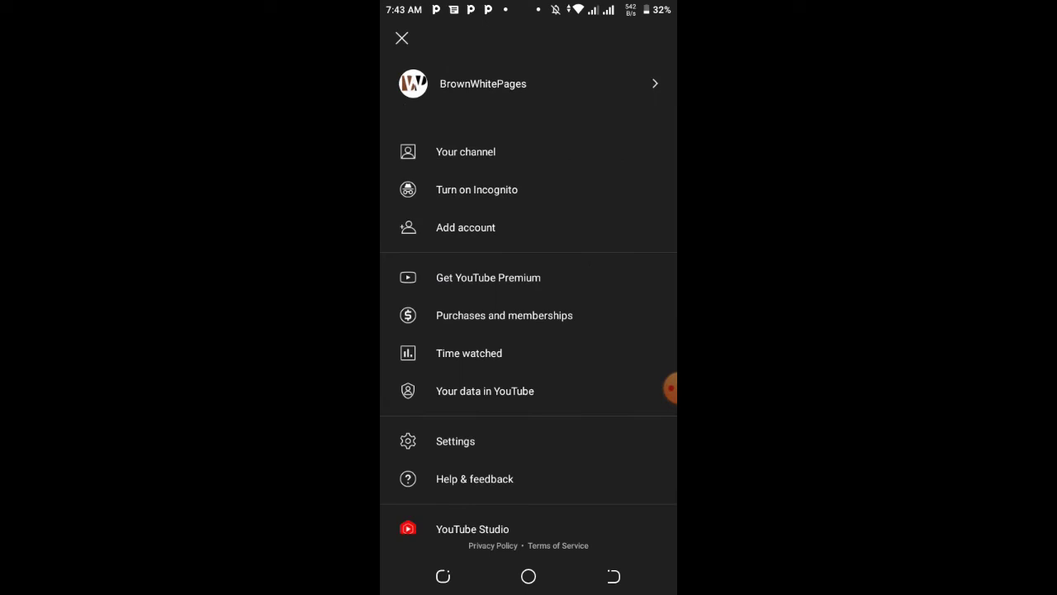
click(402, 38)
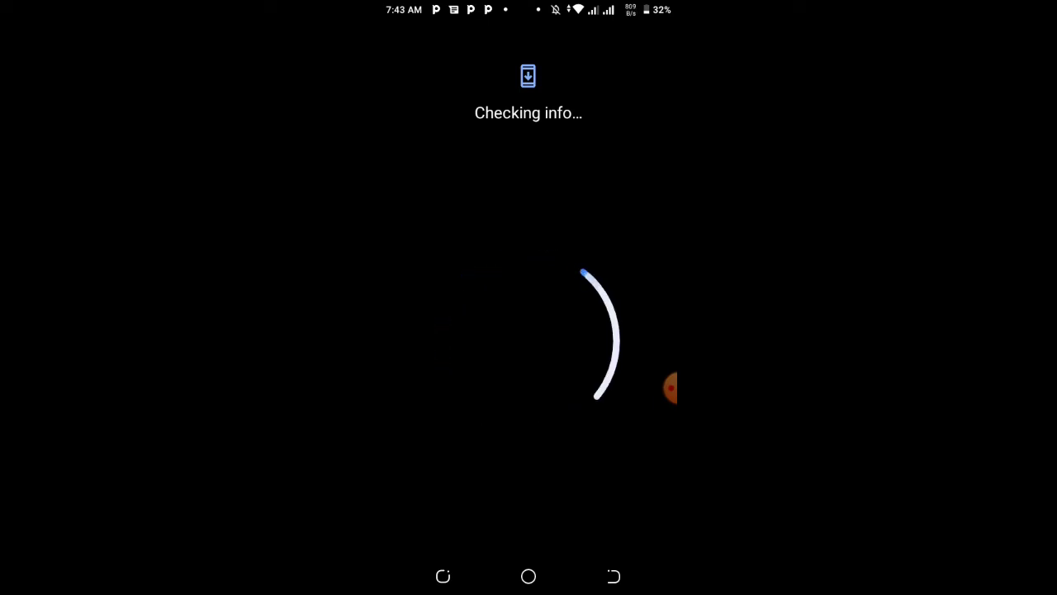
Step: Enter and submit the account's e-mail address in Google sign-in, then dismiss the keyboard
click(529, 186)
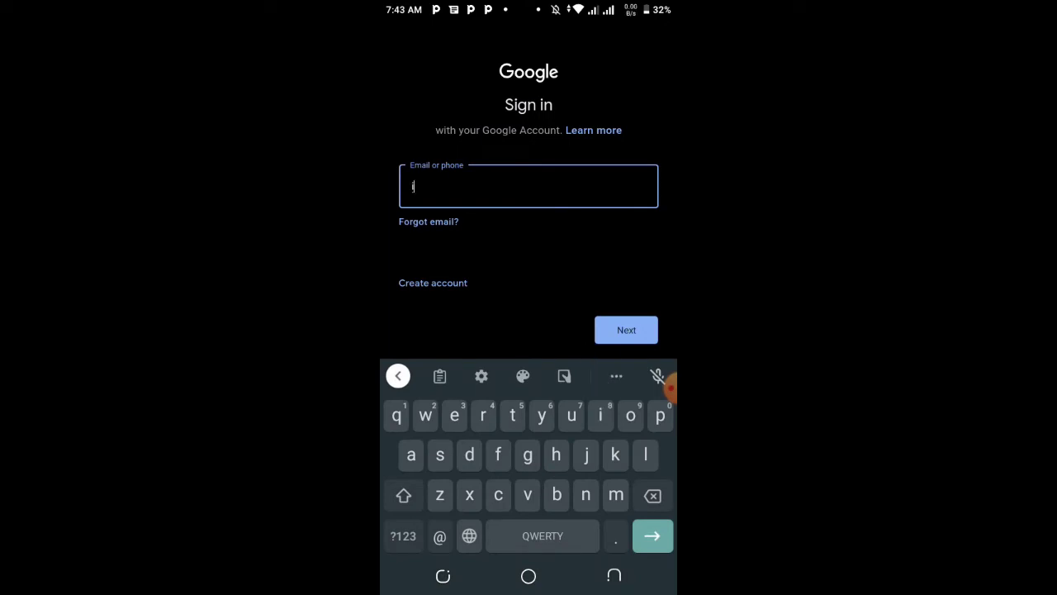
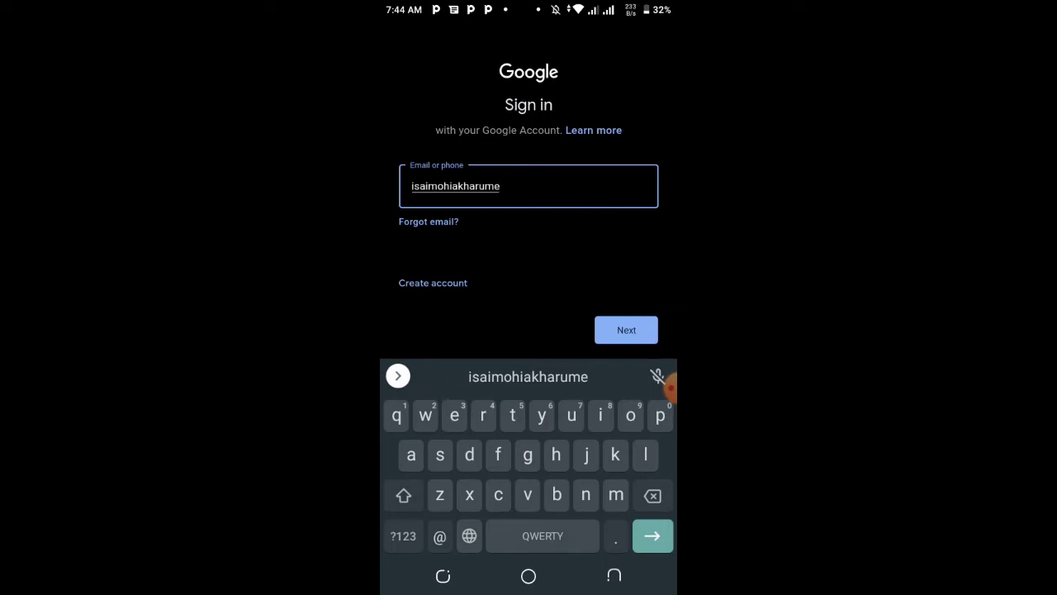
key(Return)
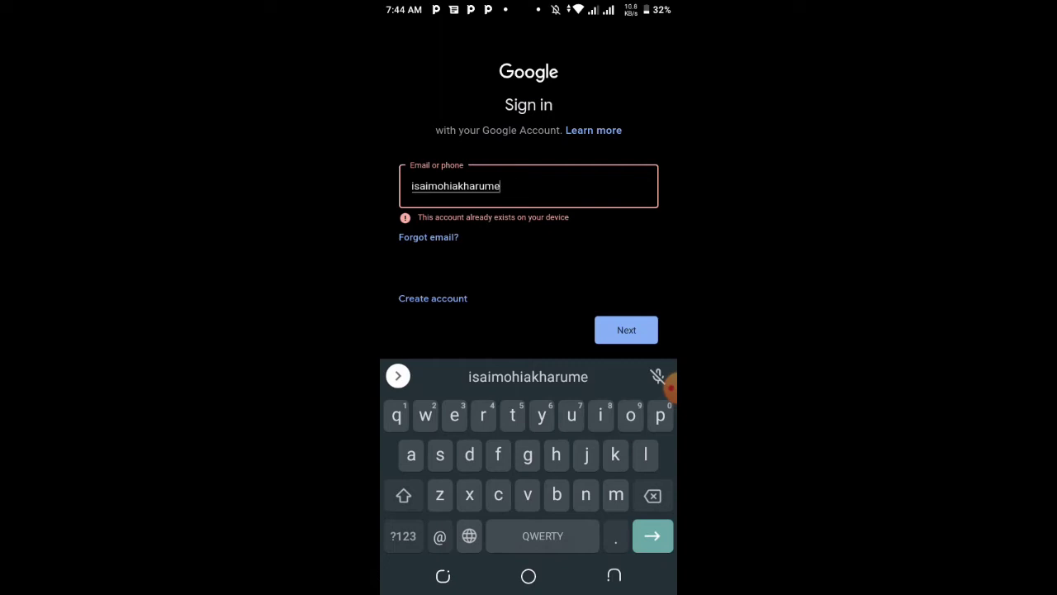
click(613, 576)
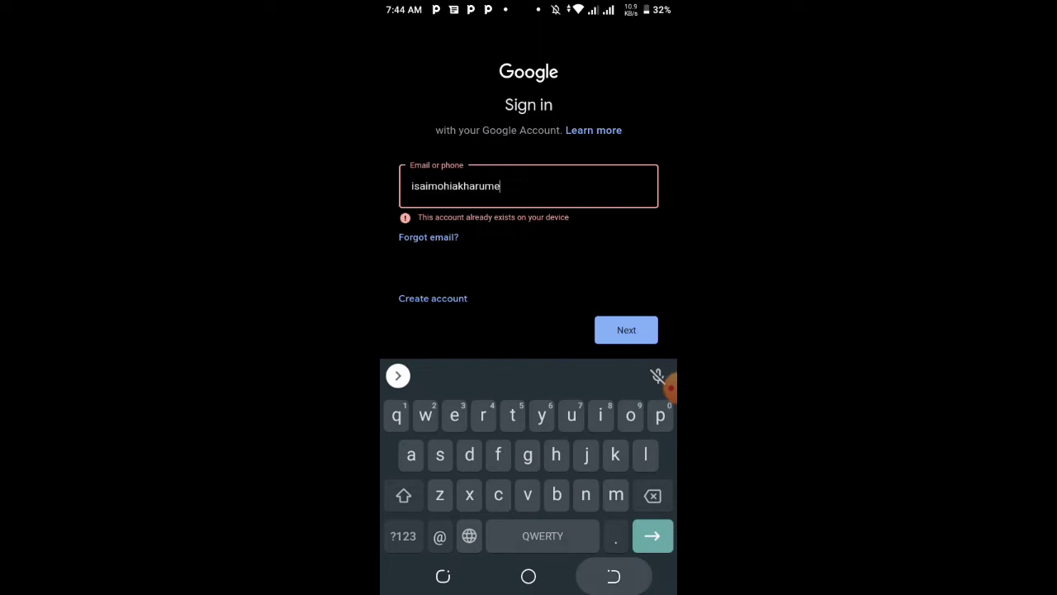
Step: Return to YouTube and open the Accounts switcher from the avatar menu
click(613, 575)
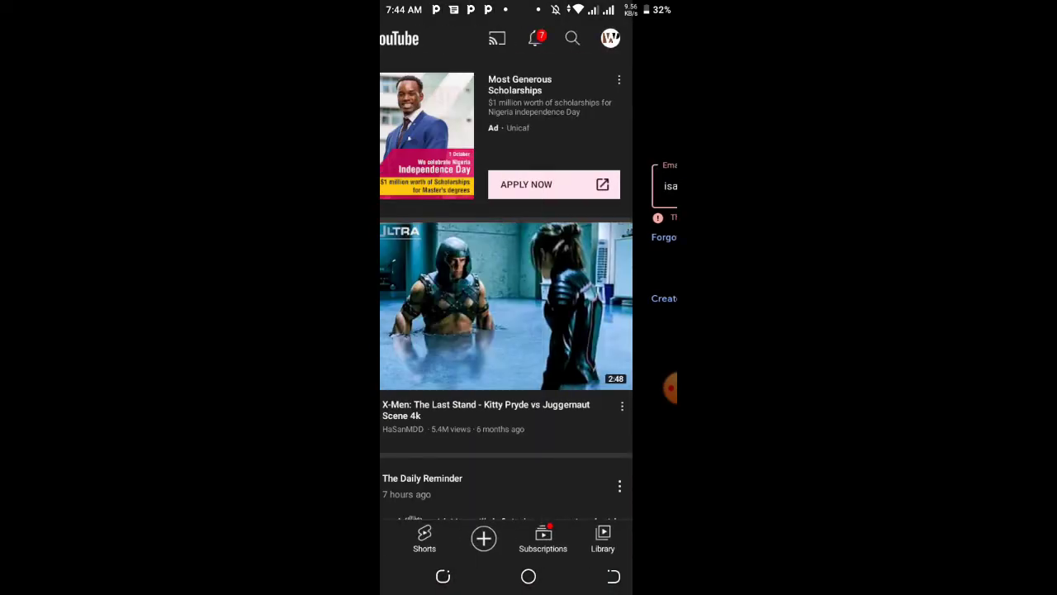
click(655, 38)
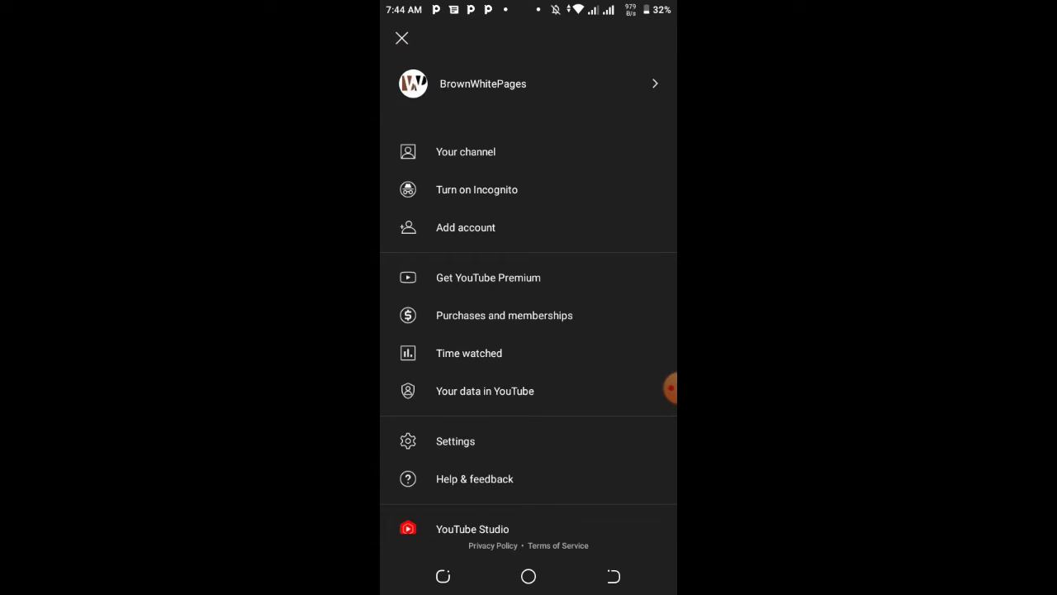
mouse_move(496, 353)
mouse_down()
mouse_move(495, 278)
mouse_move(496, 352)
mouse_up()
click(482, 83)
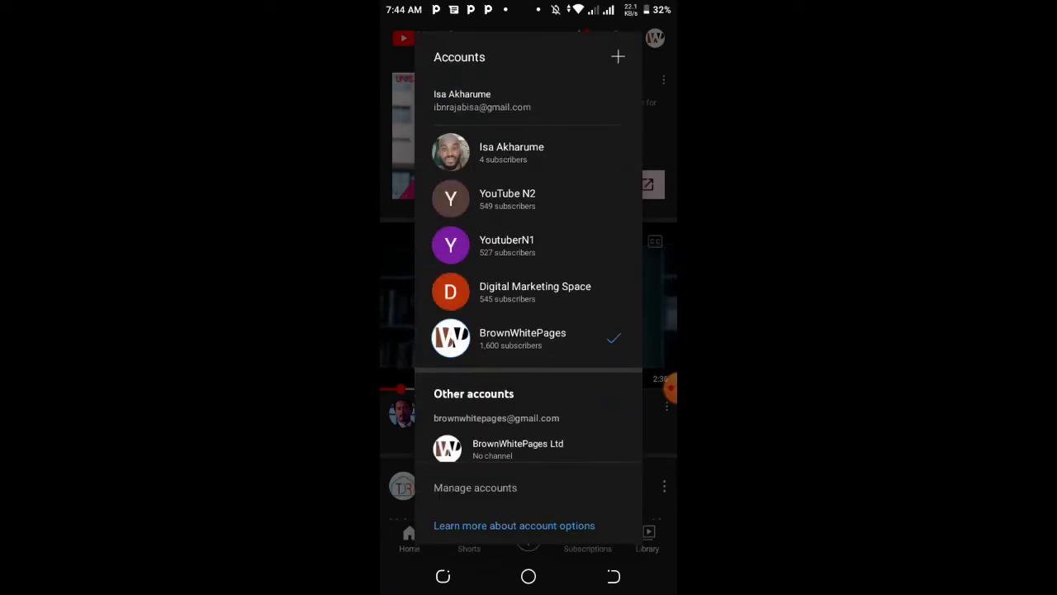
Step: Scroll the Accounts list down to the other accounts without a channel
scroll(528, 272, down, 3)
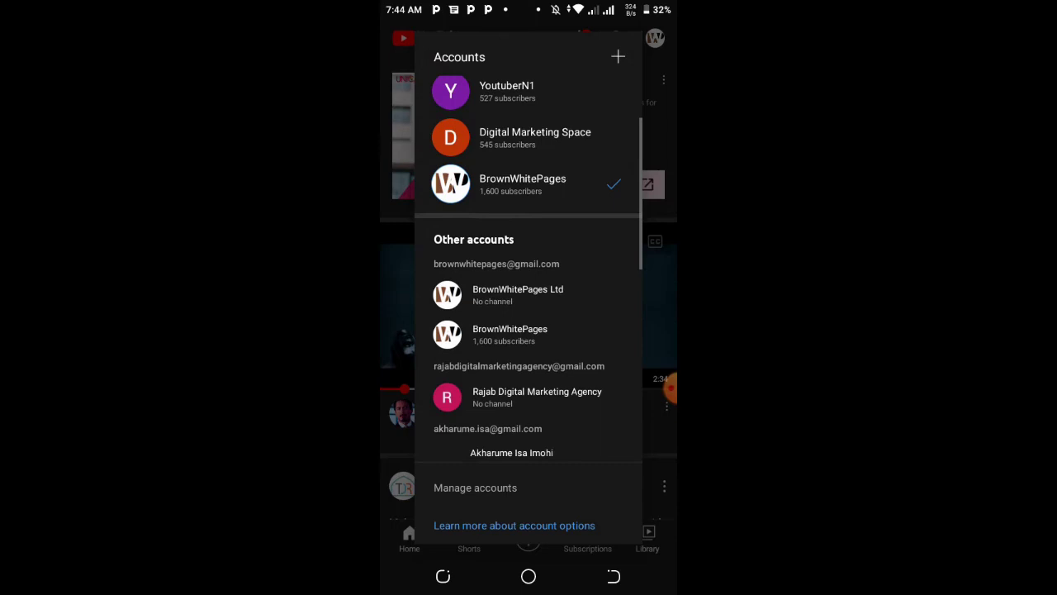
scroll(529, 273, down, 2)
scroll(528, 273, down, 4)
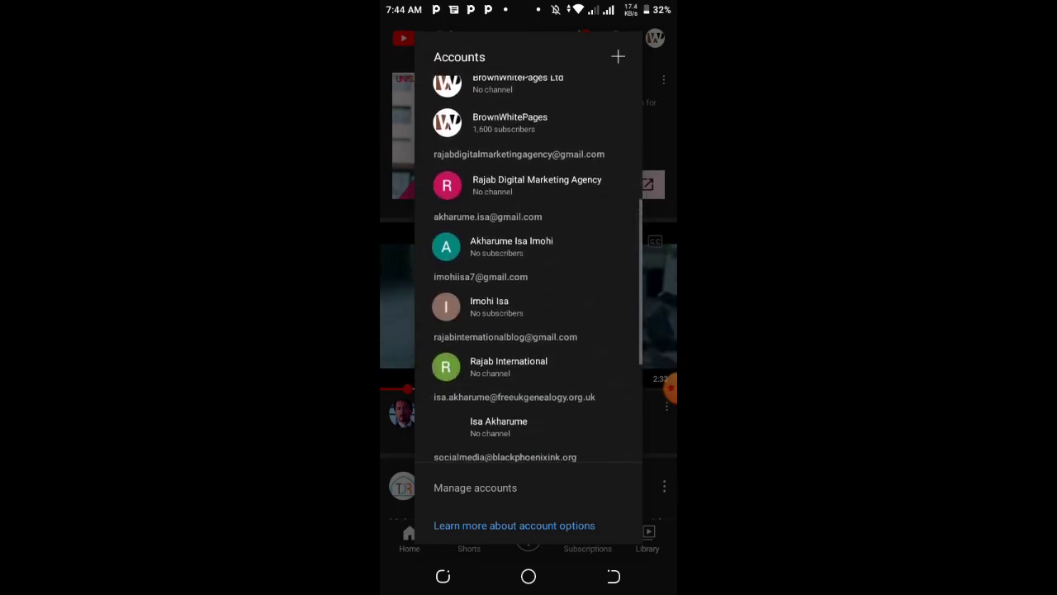
scroll(529, 272, down, 4)
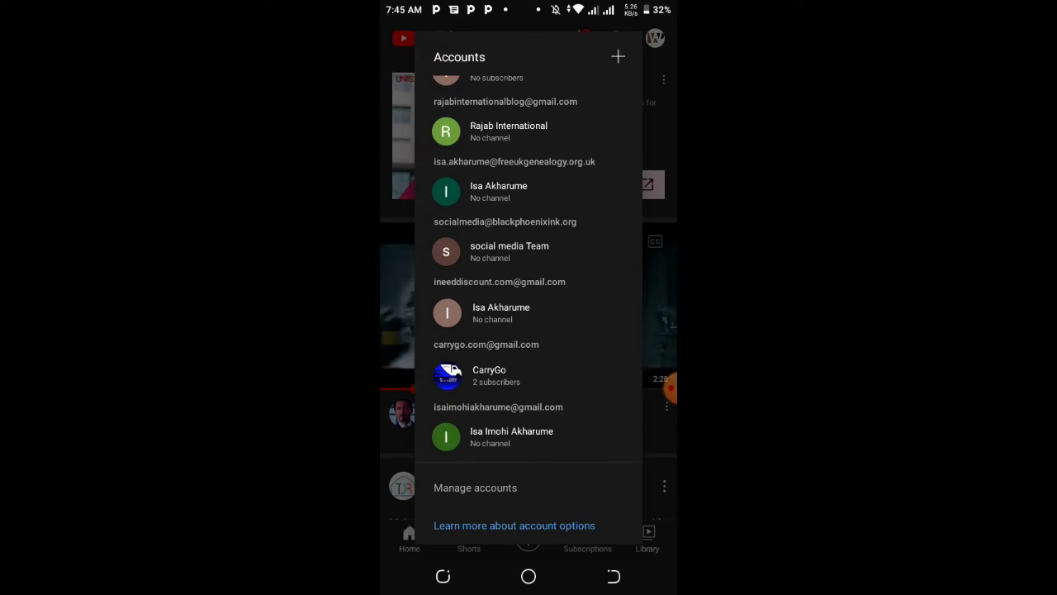
Step: Switch to the channel-less account and choose 'Your channel' to start creating a channel
click(512, 436)
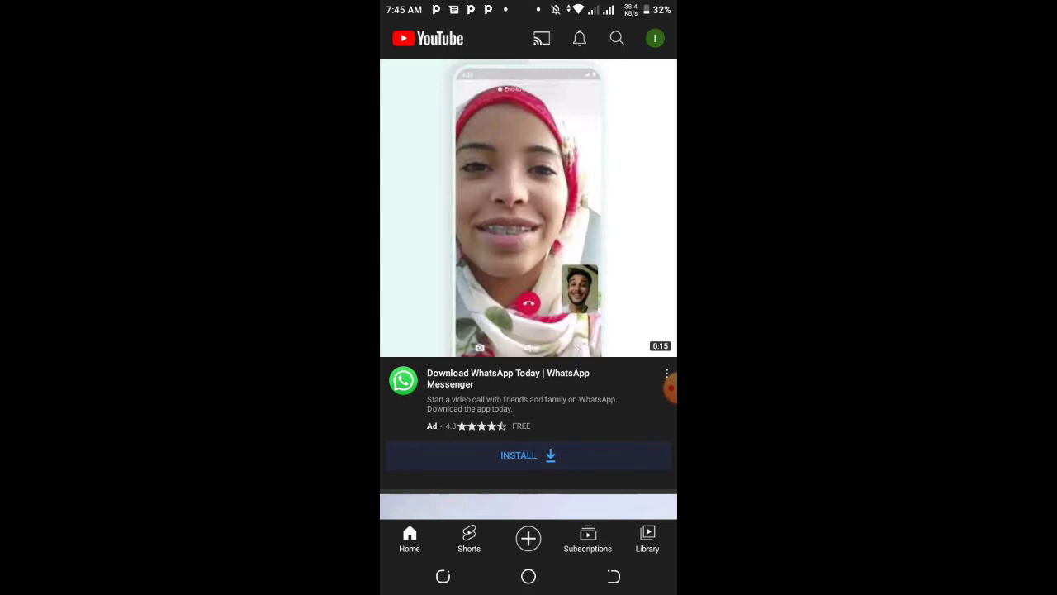
click(655, 38)
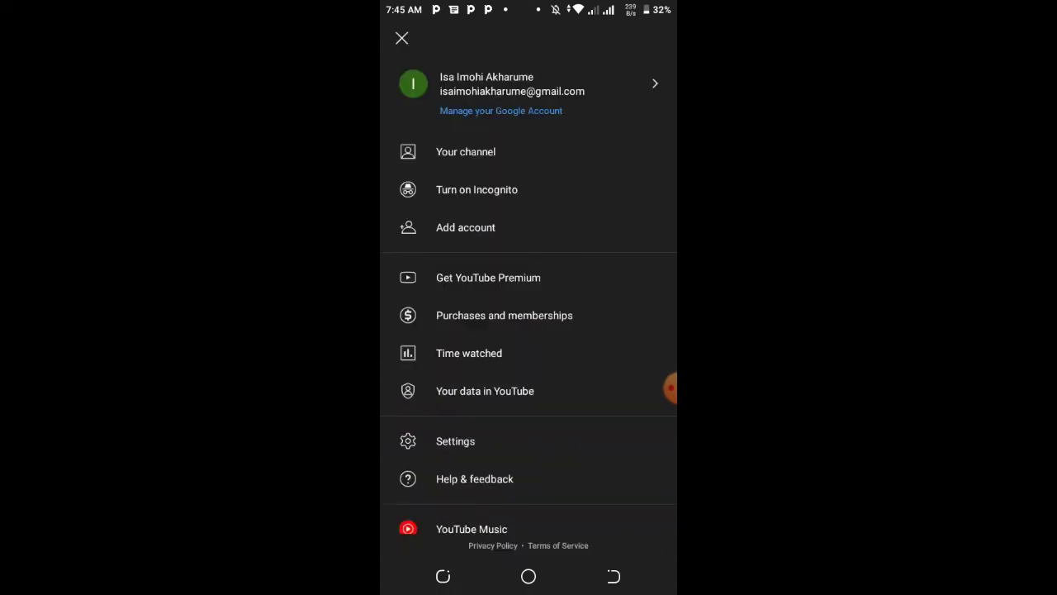
scroll(528, 298, down, 1)
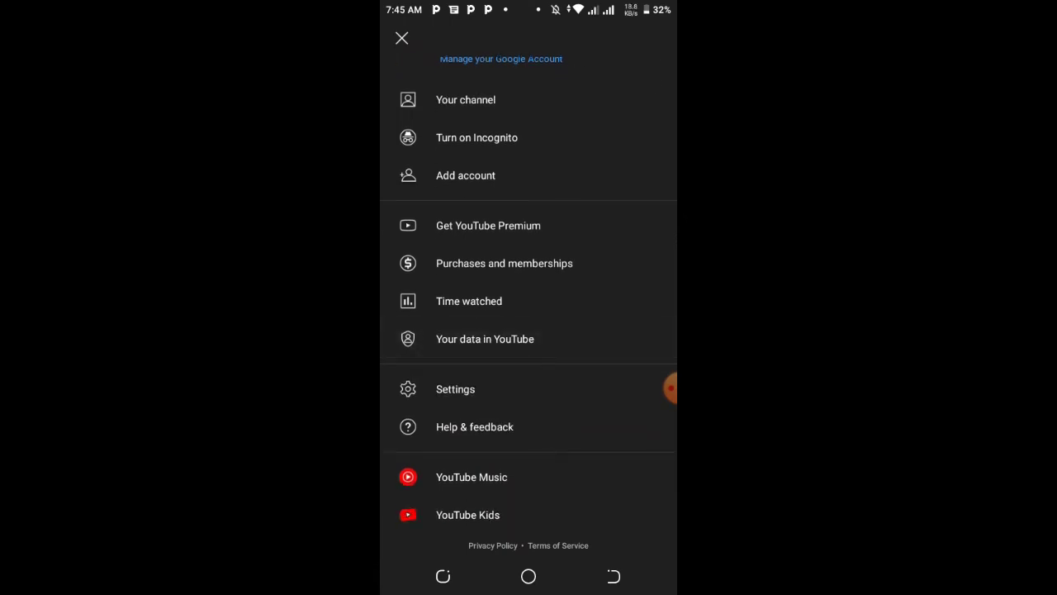
scroll(528, 297, up, 1)
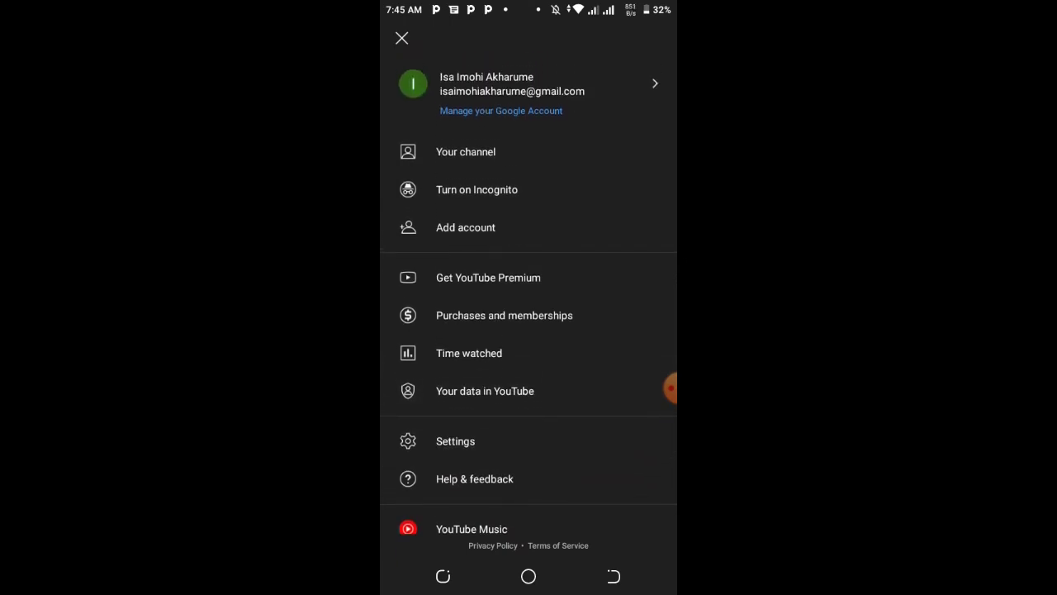
click(466, 151)
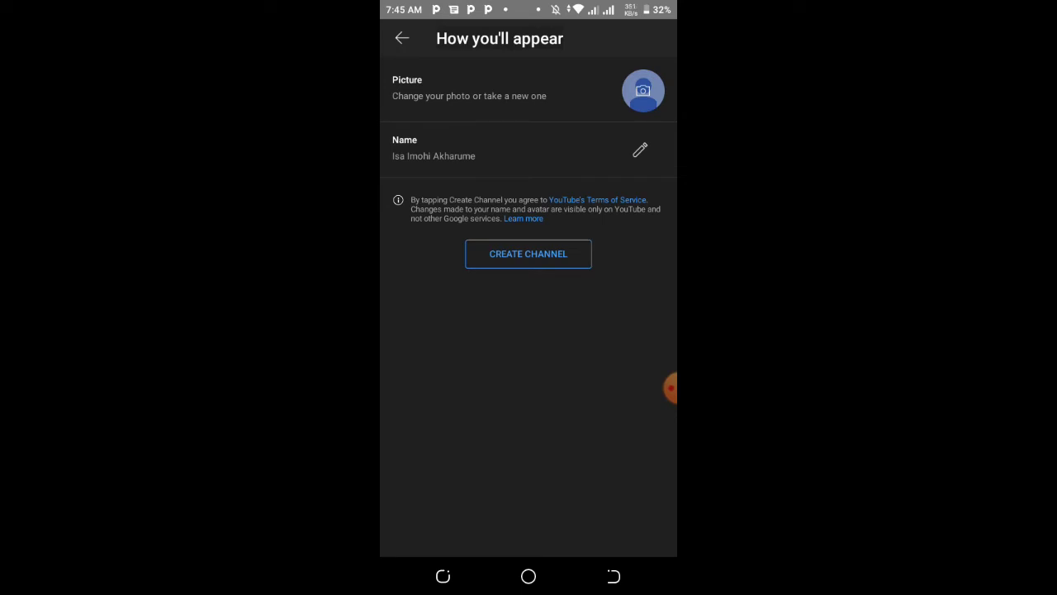
Step: Set the device photo of the man in a pink shirt at a laptop as profile picture
click(527, 253)
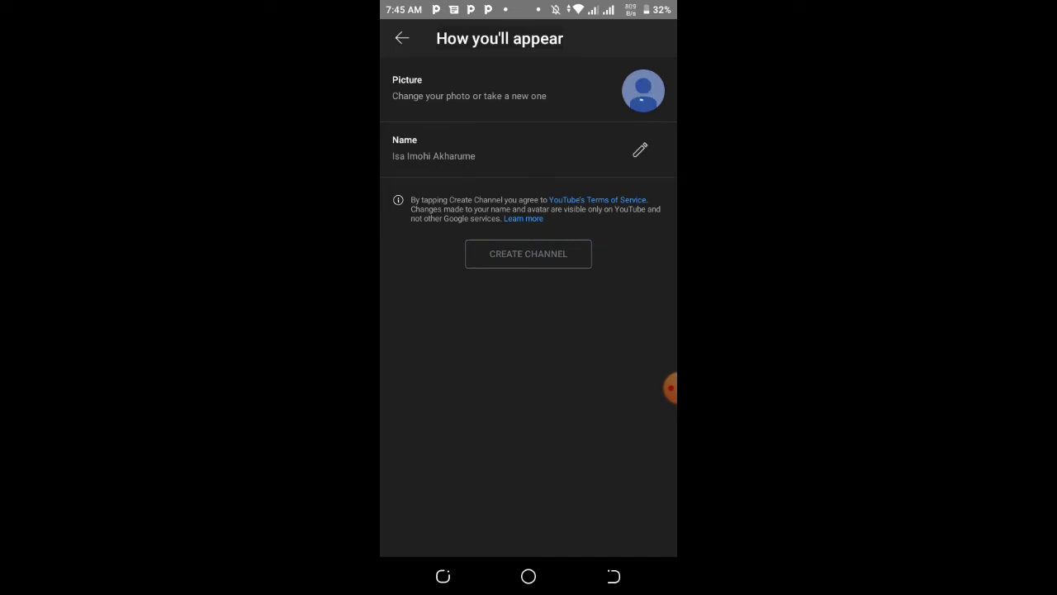
click(642, 91)
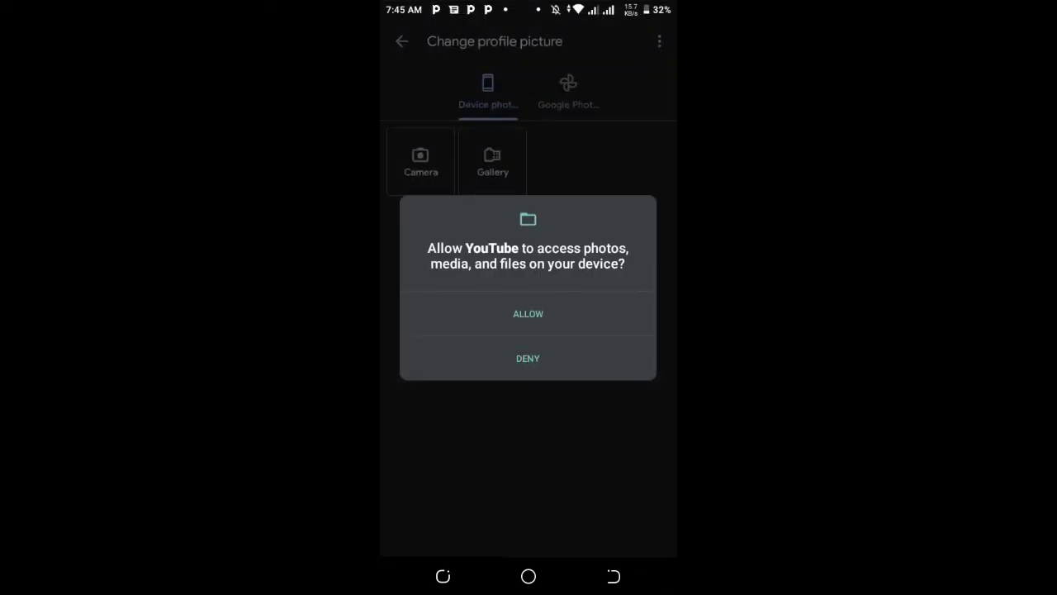
click(527, 314)
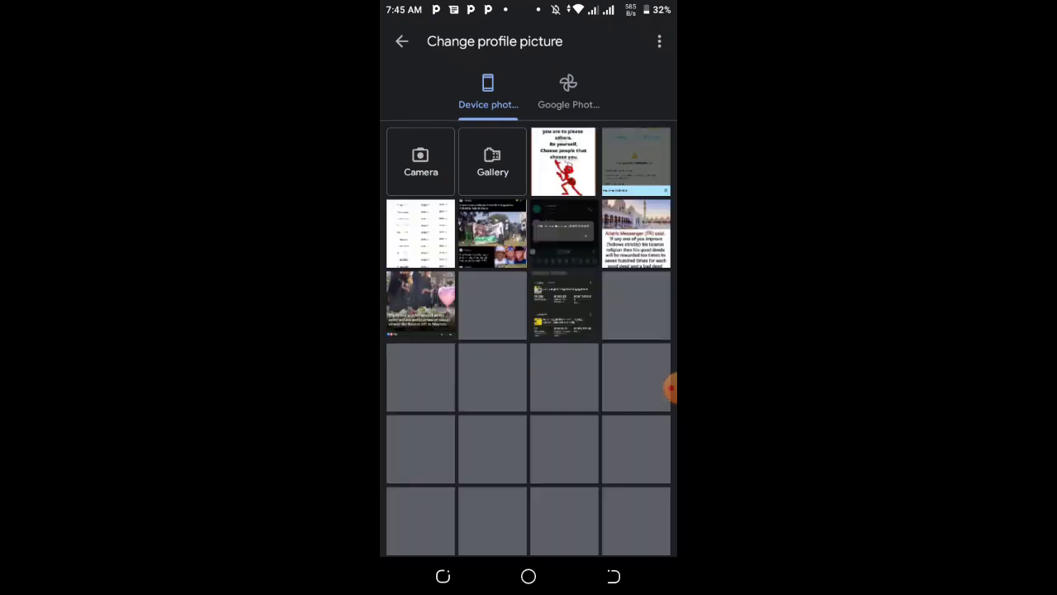
scroll(528, 331, down, 5)
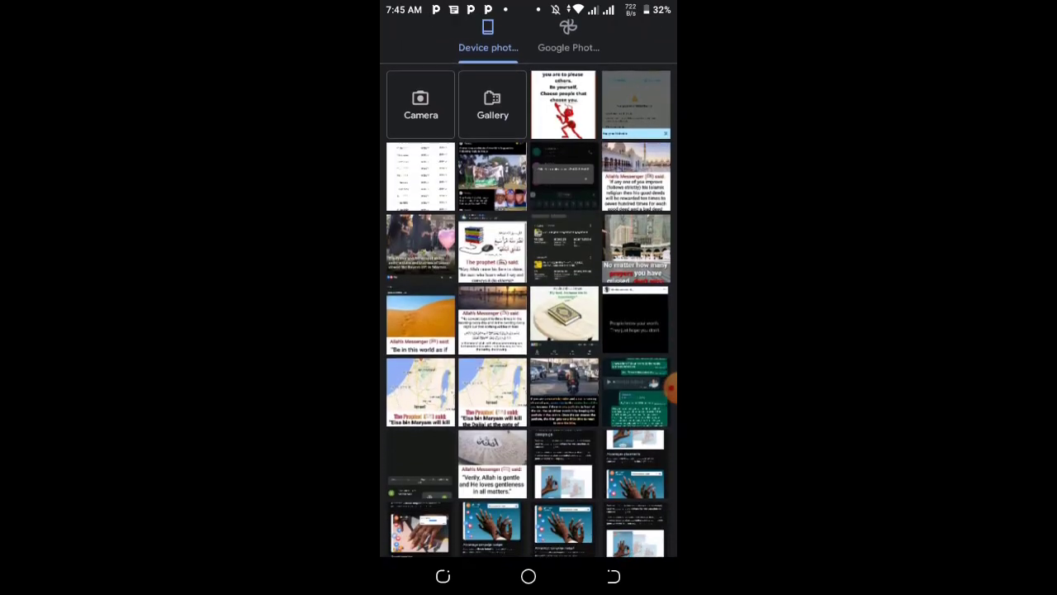
scroll(529, 331, down, 2)
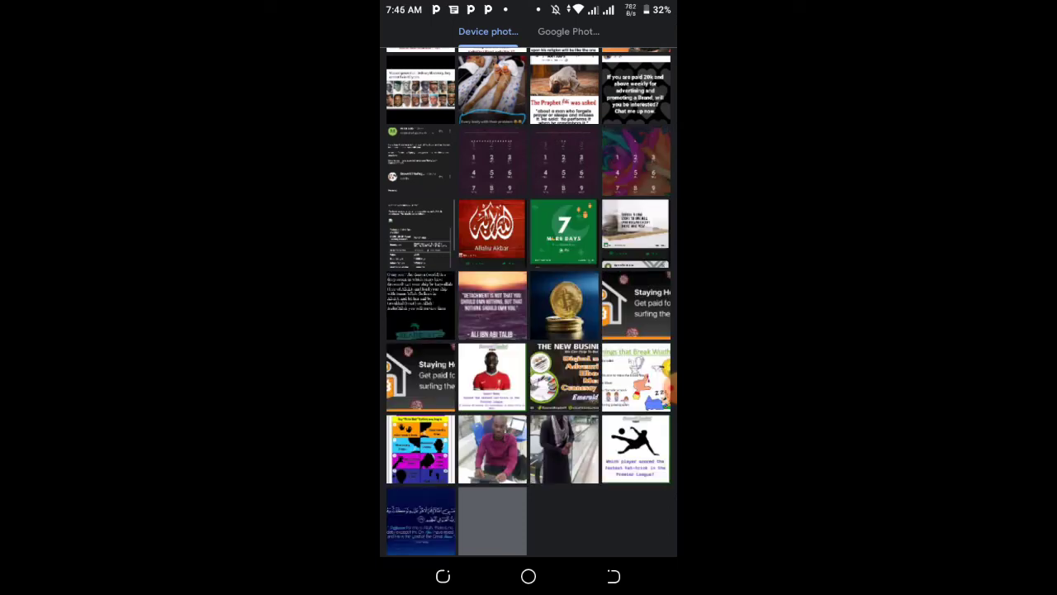
click(492, 229)
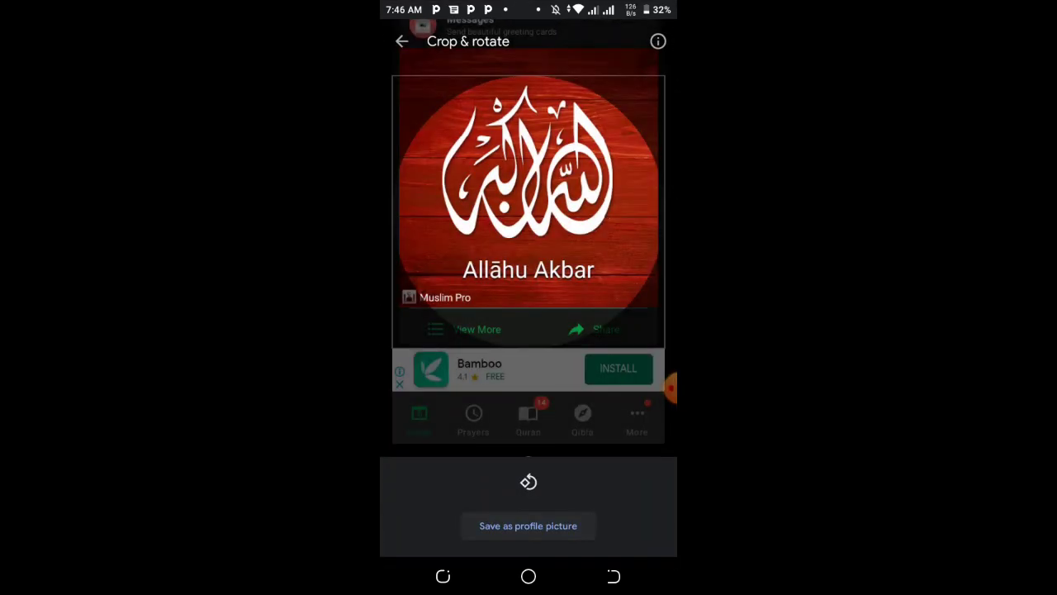
click(401, 41)
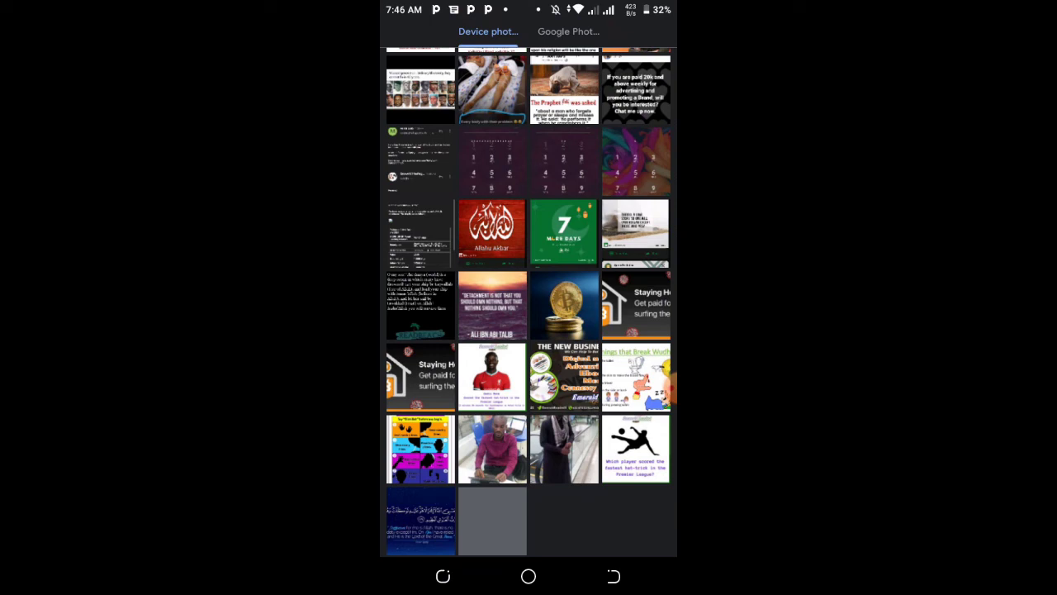
click(492, 449)
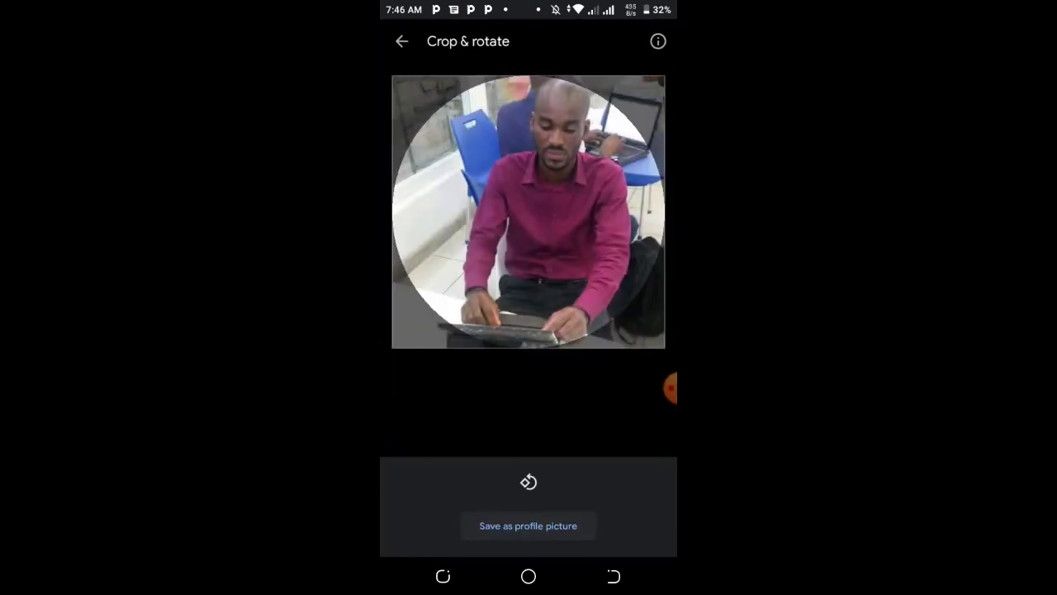
click(528, 525)
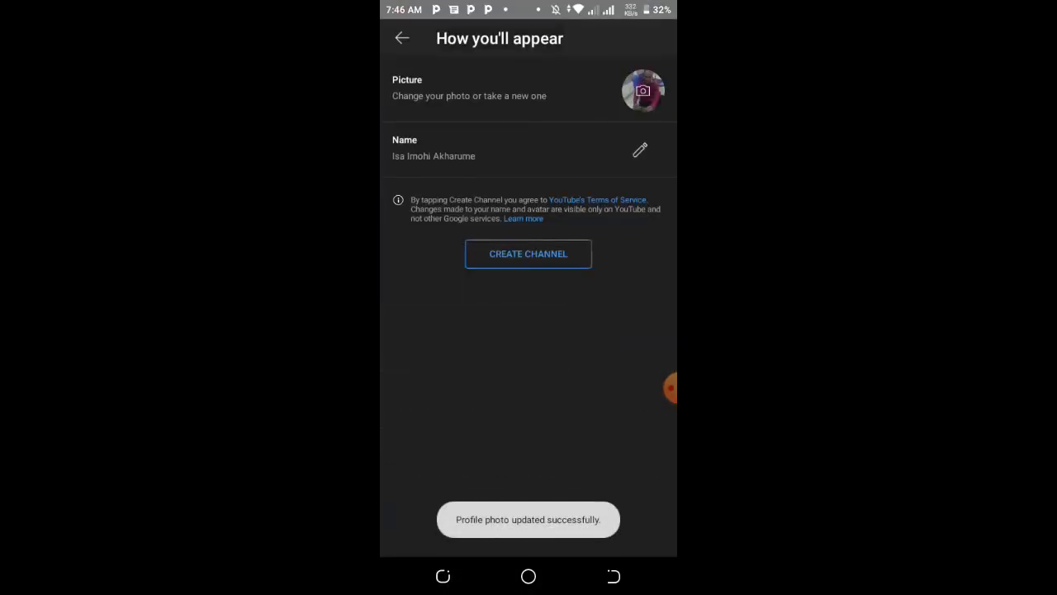
click(640, 150)
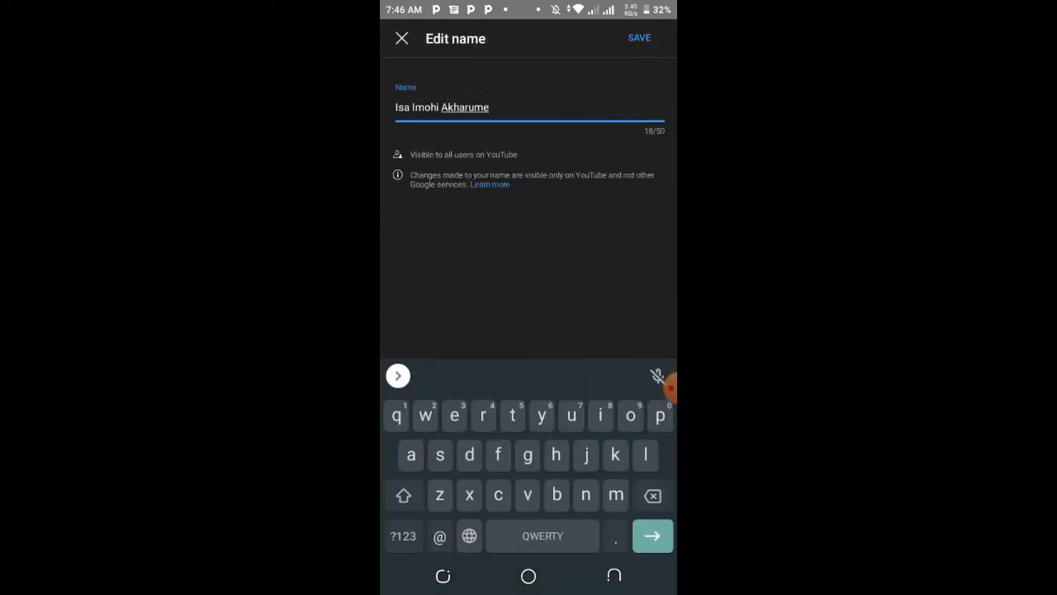
click(489, 108)
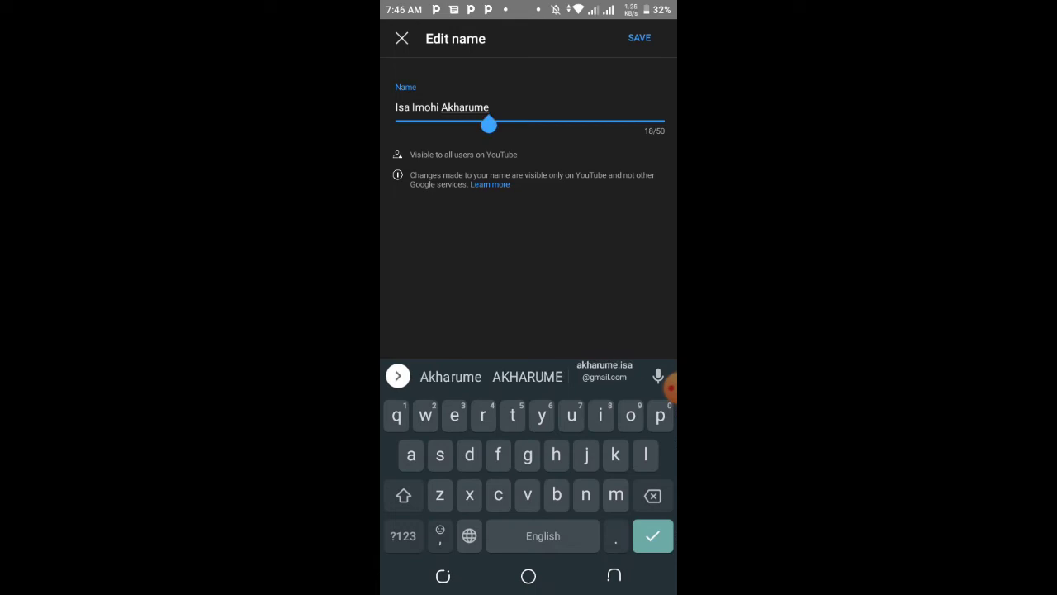
click(639, 37)
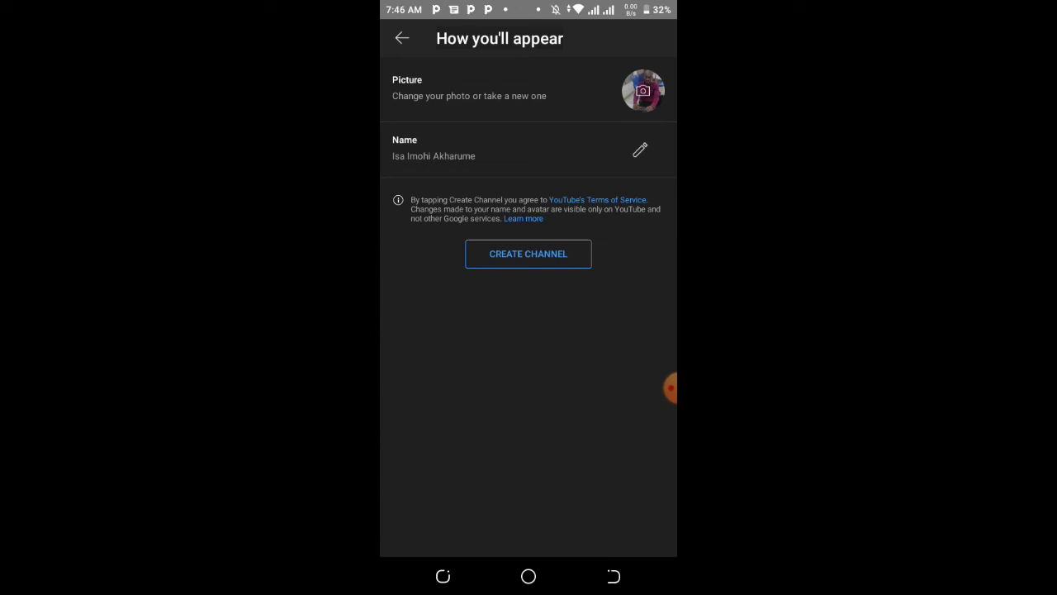
Step: Create the channel, browse its Videos, Playlists, Channels and About tabs, then return Home
click(527, 253)
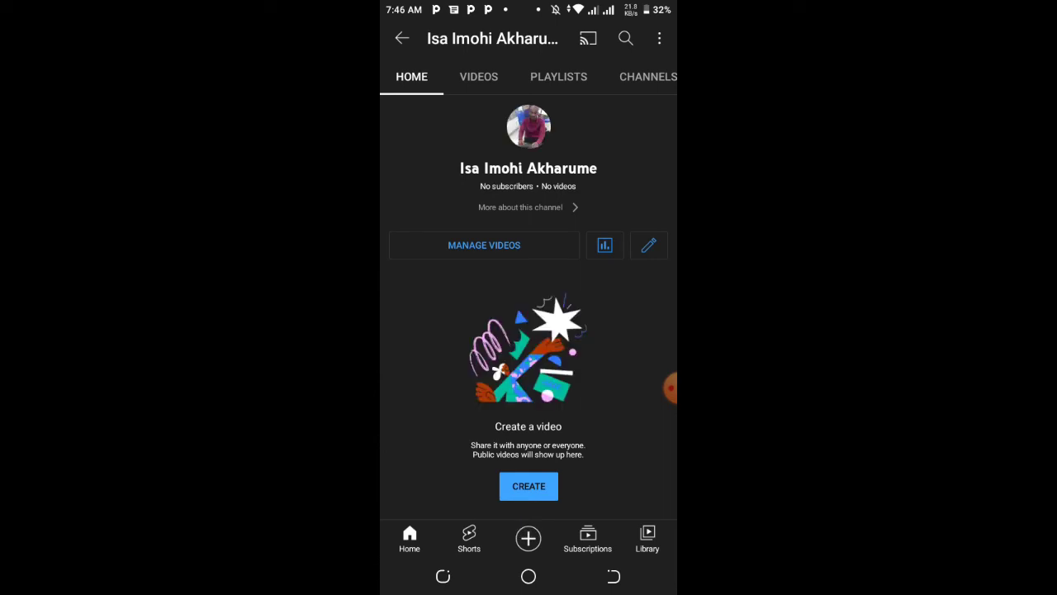
click(479, 76)
click(493, 76)
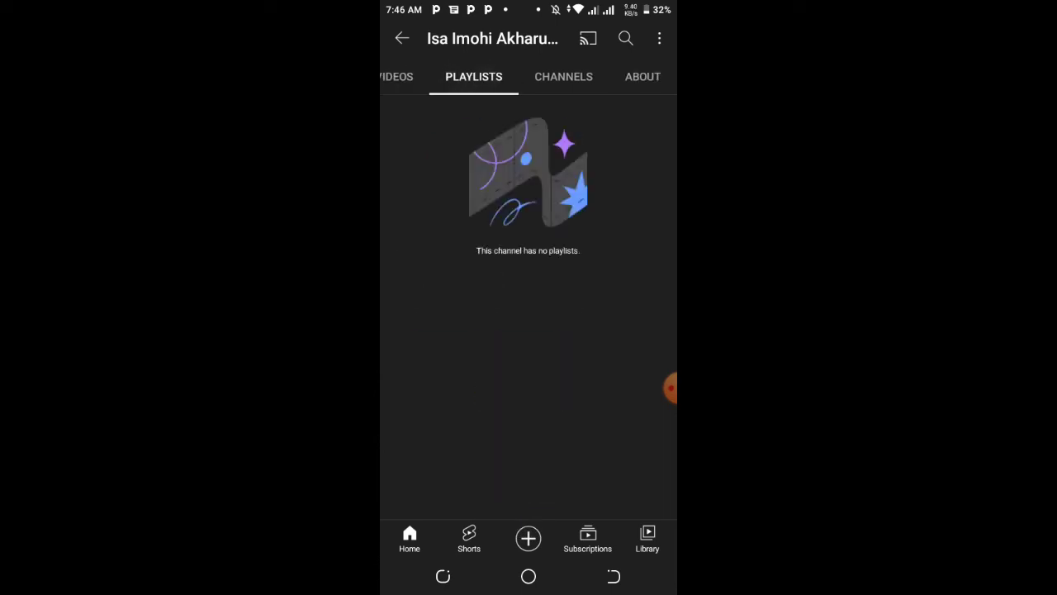
click(564, 76)
click(642, 76)
click(396, 76)
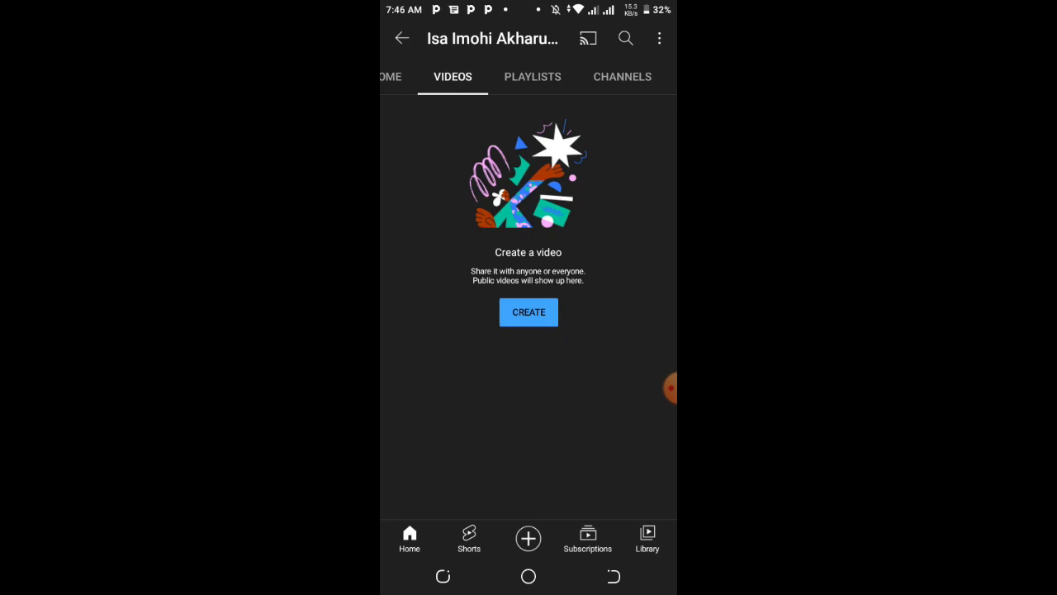
click(403, 38)
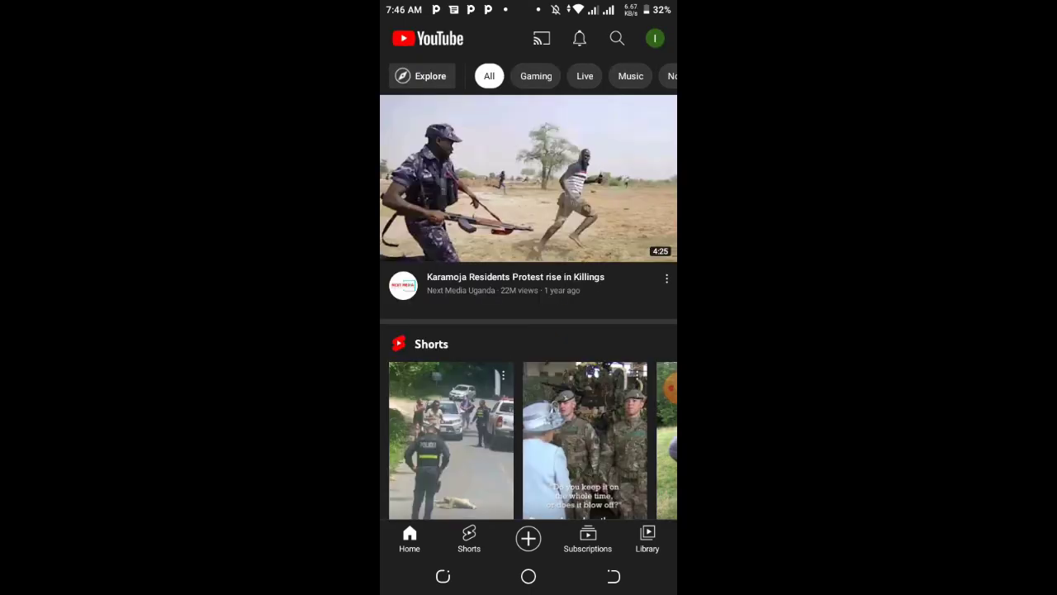
Step: From the account menu, go to Your channel to view the new channel with its pink-shirt photo
click(654, 38)
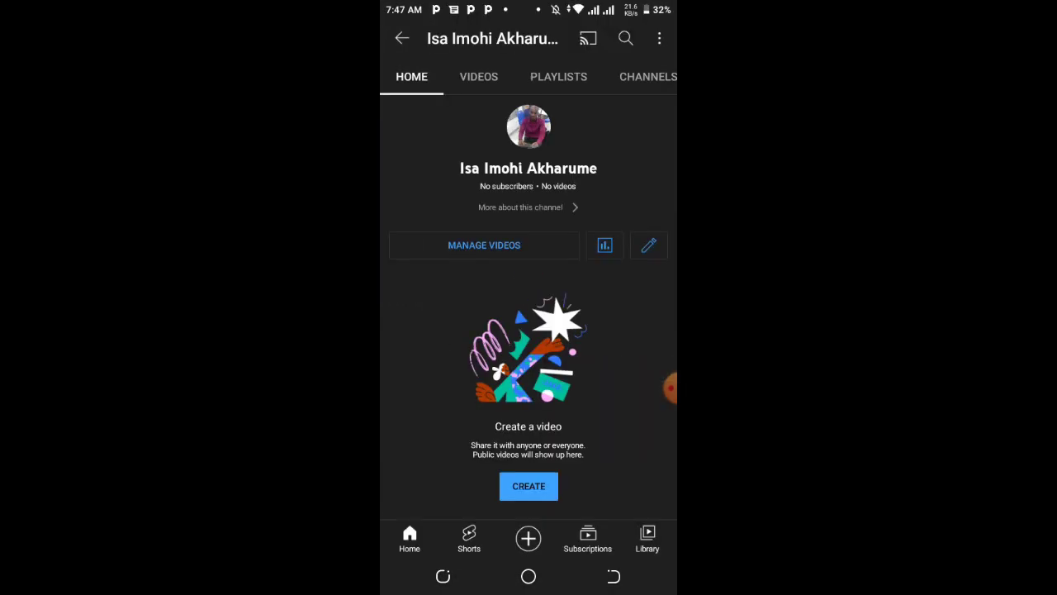
scroll(528, 330, down, 1)
scroll(529, 265, up, 1)
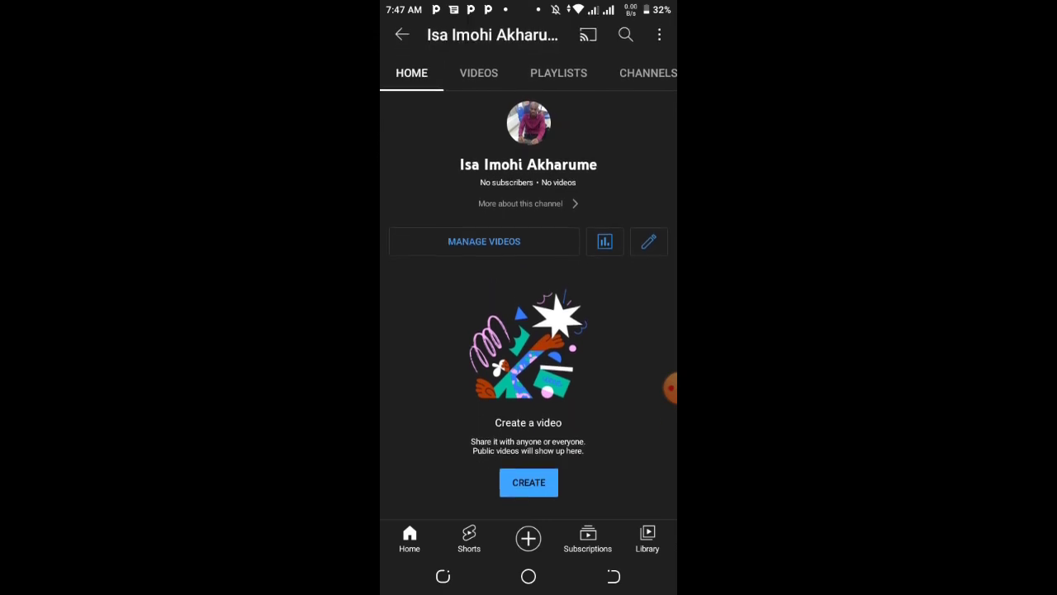